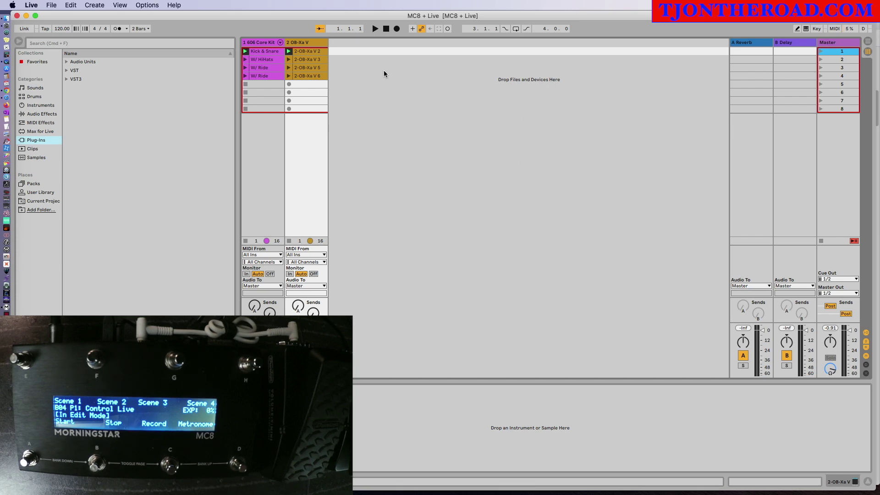
Step: Look through scenes 1 to 4 on the Master track by selecting them one after another
left_click(487, 70)
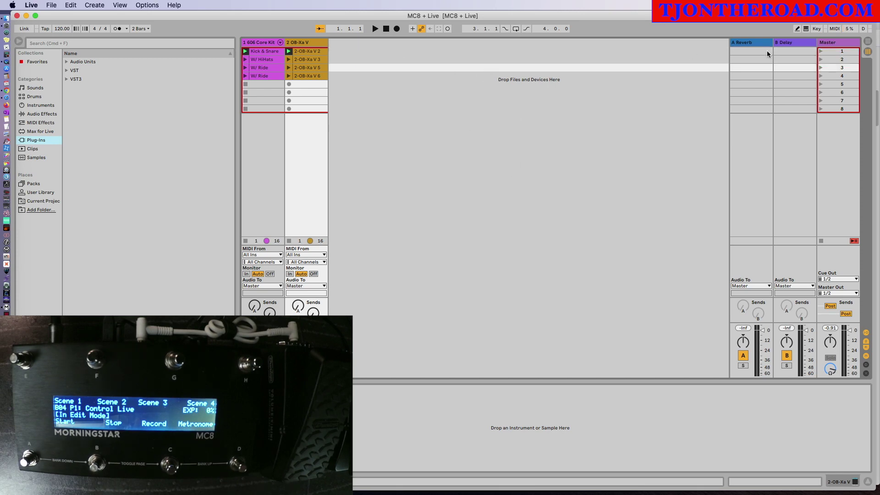
left_click(845, 51)
left_click(845, 57)
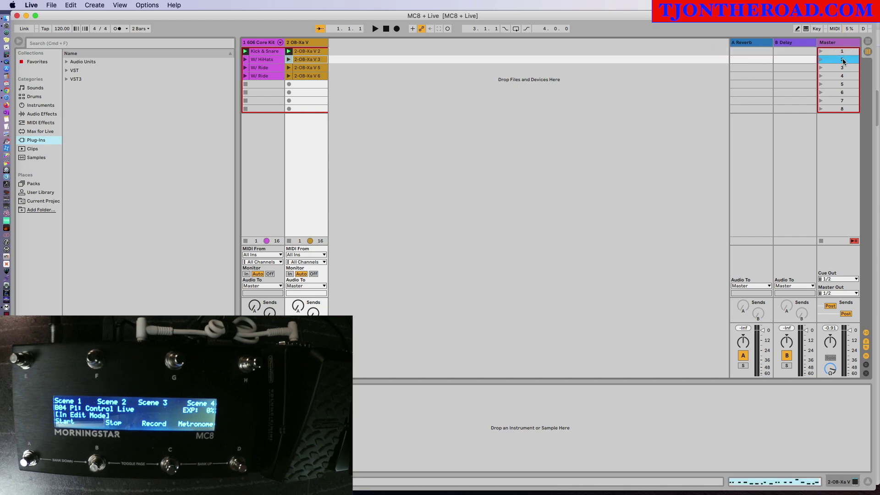
left_click(842, 69)
left_click(834, 77)
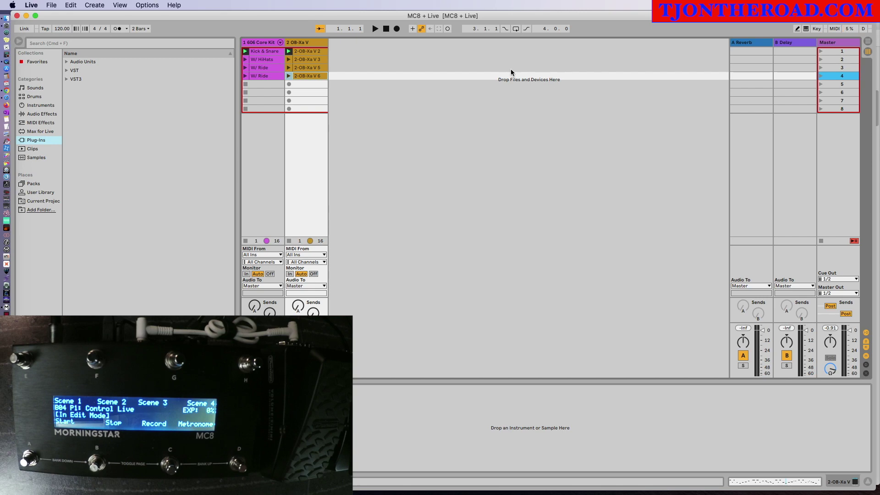
left_click(289, 50)
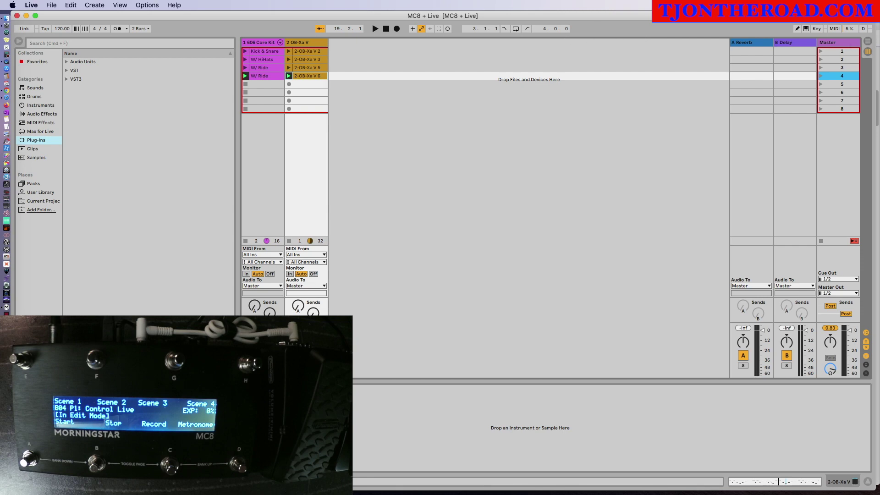
Step: Enter MIDI map mode and delete all existing MIDI mappings from the set
left_click(834, 30)
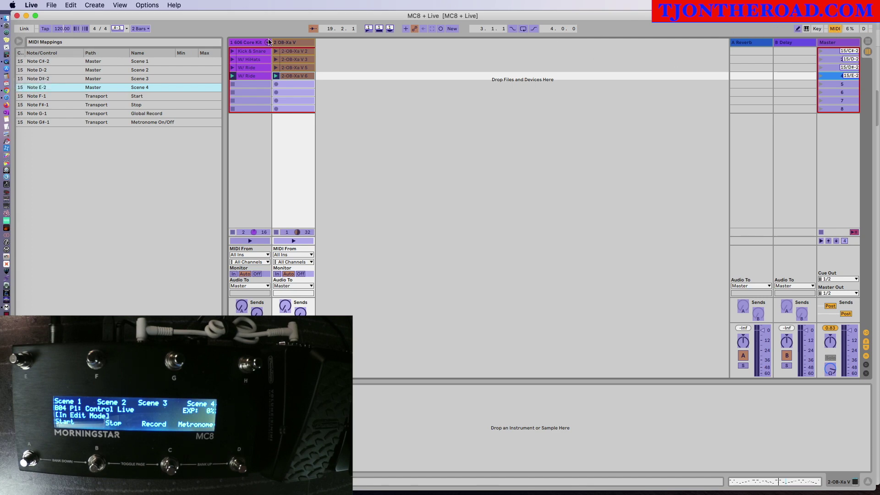
left_click(128, 148)
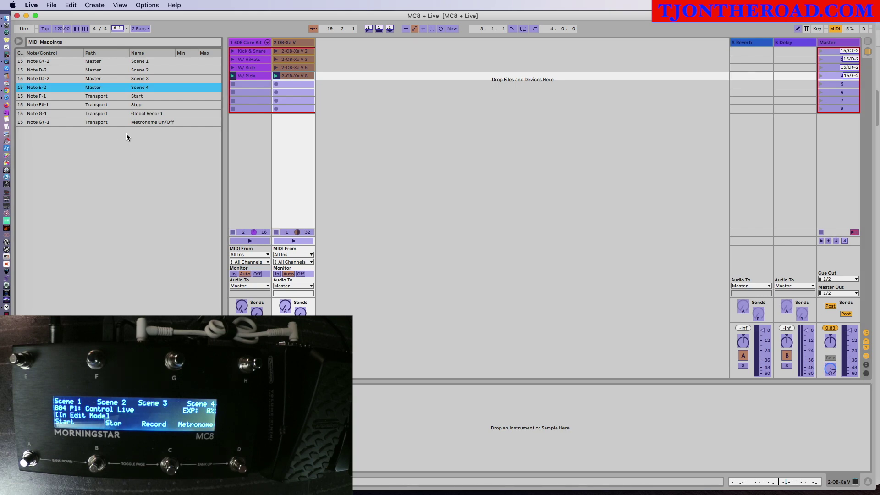
left_click(71, 5)
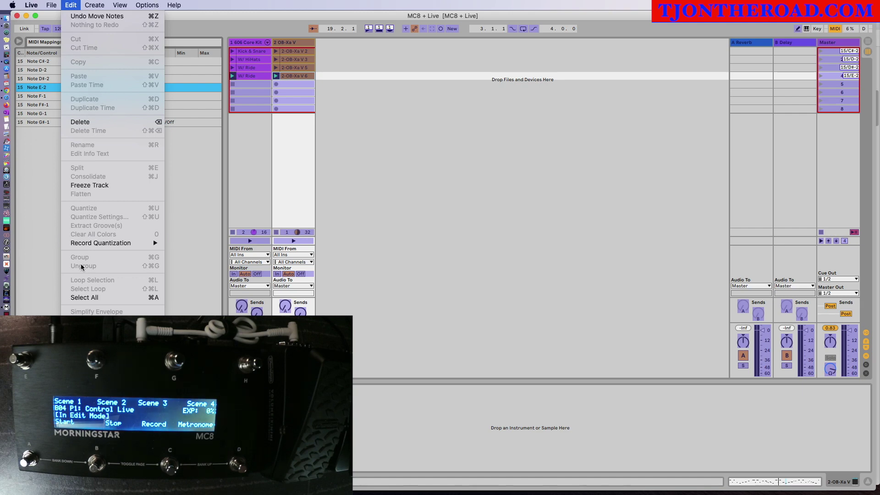
left_click(83, 298)
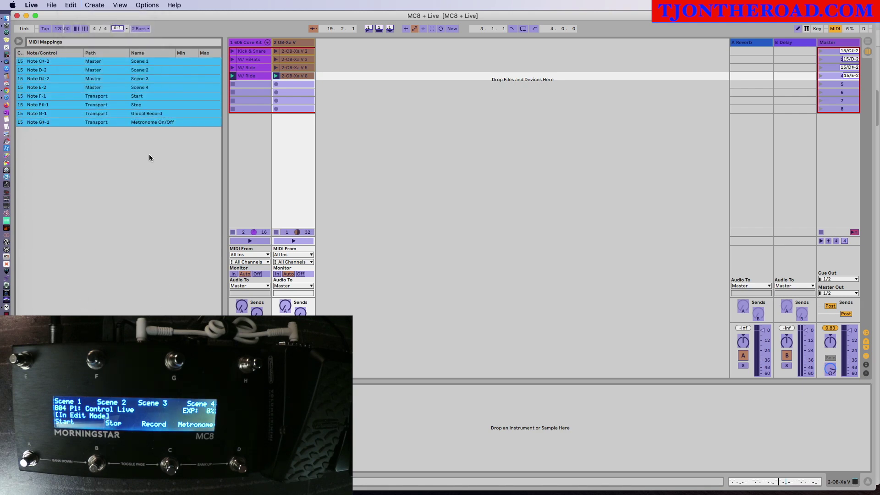
left_click(69, 4)
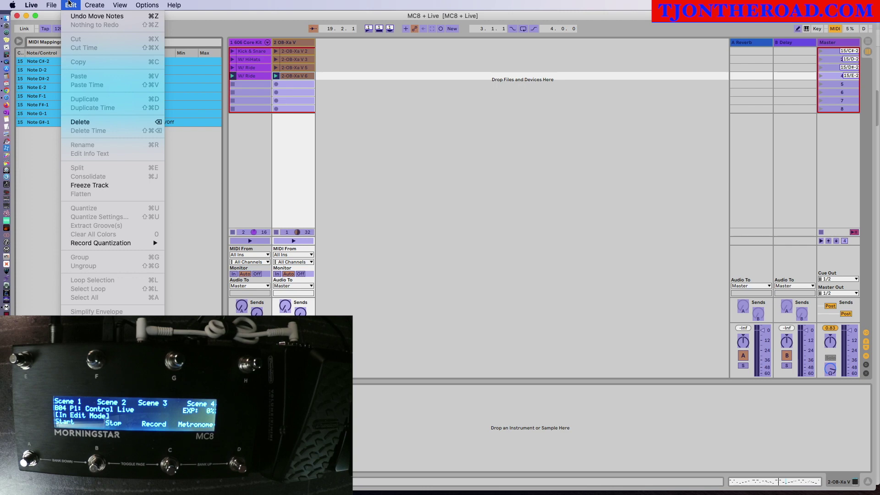
left_click(82, 122)
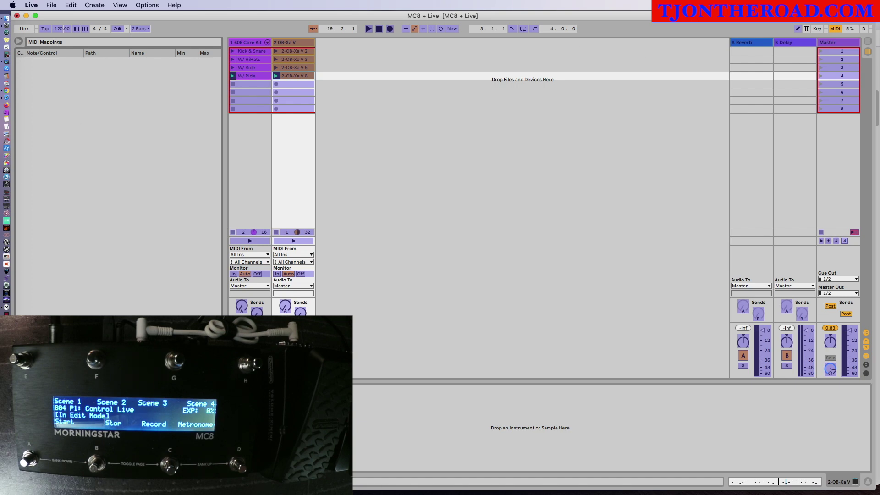
Step: Switch to the Morningstar Midi Editor and examine the action, message type, note number and MIDI channel of the bank 4 presets
key("super+Tab")
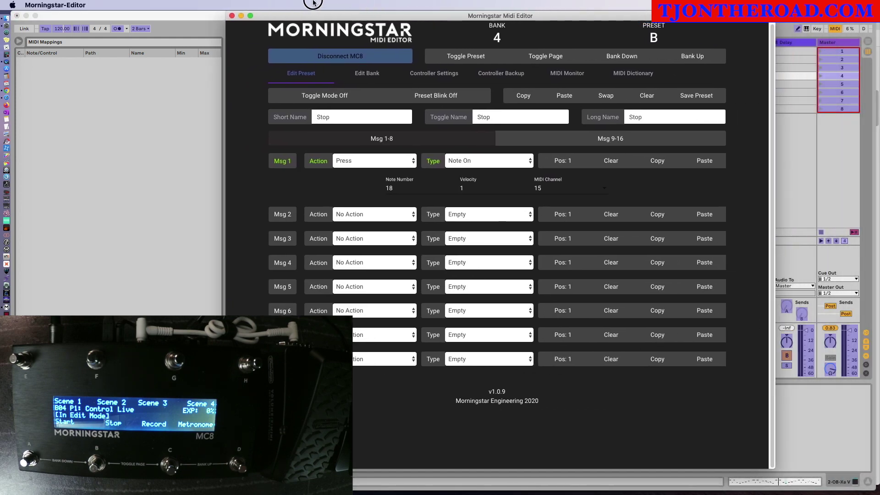
left_click_drag(314, 2, 304, 2)
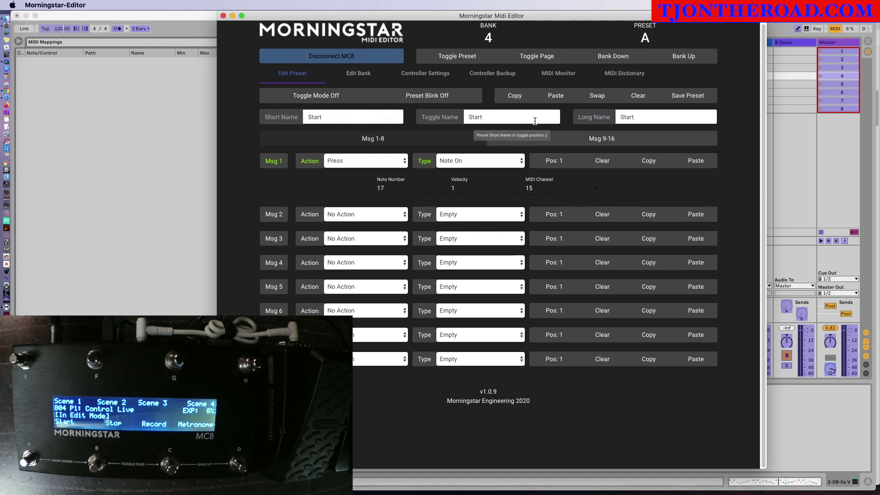
left_click(346, 167)
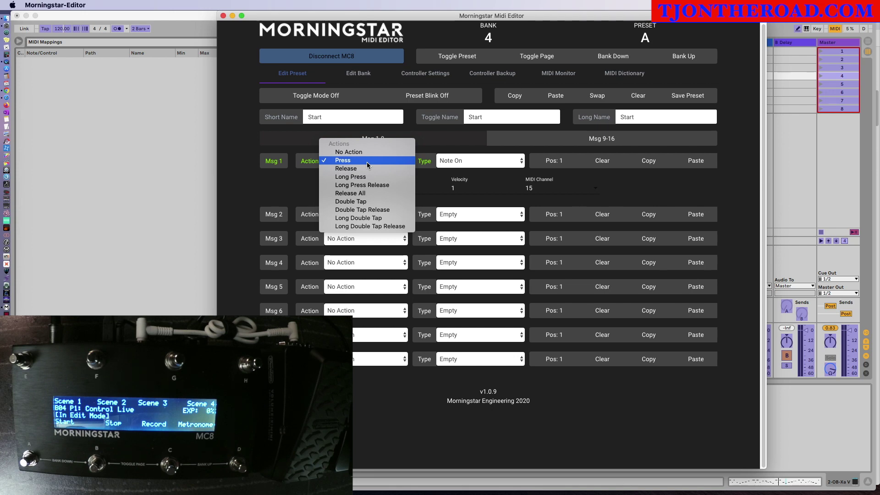
left_click(367, 161)
left_click(475, 164)
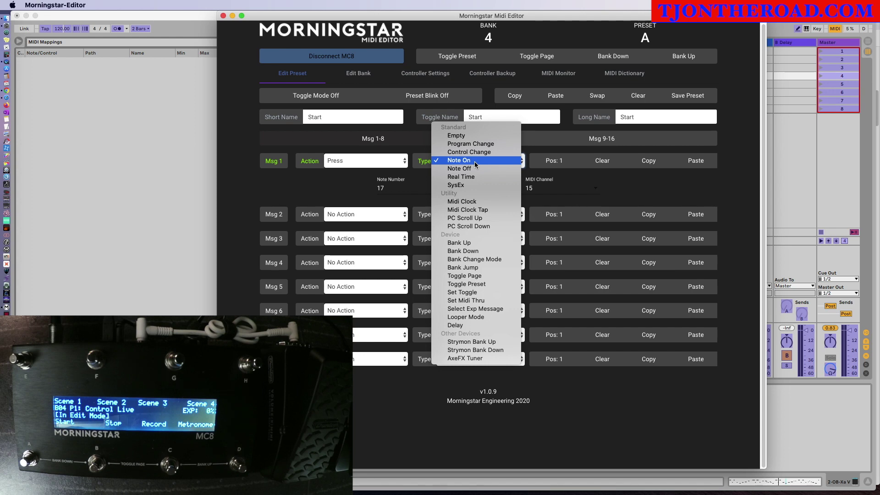
left_click(475, 162)
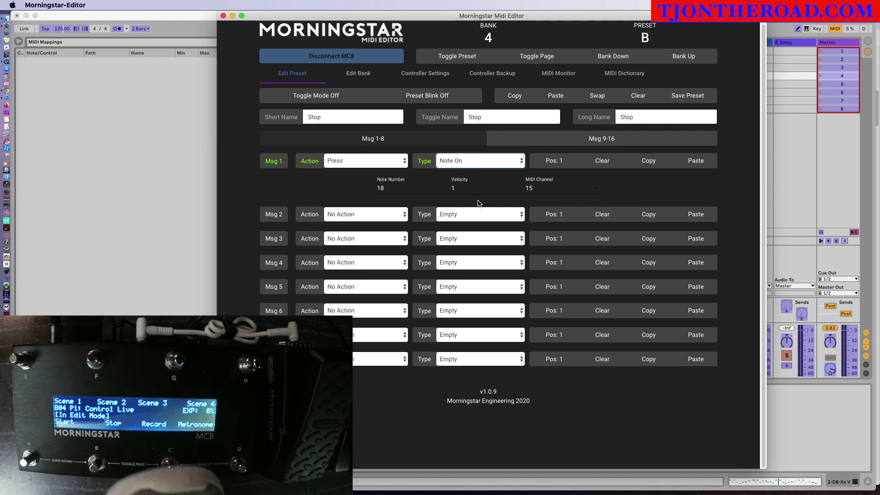
left_click(603, 142)
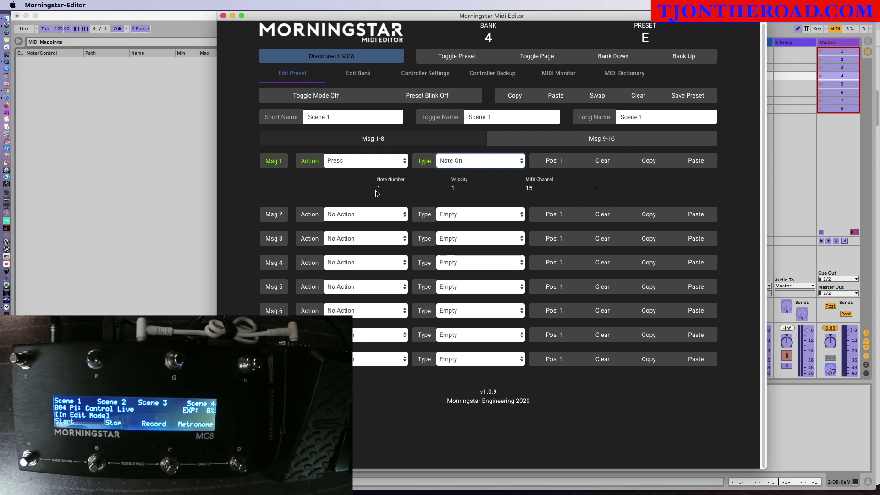
key("Tab")
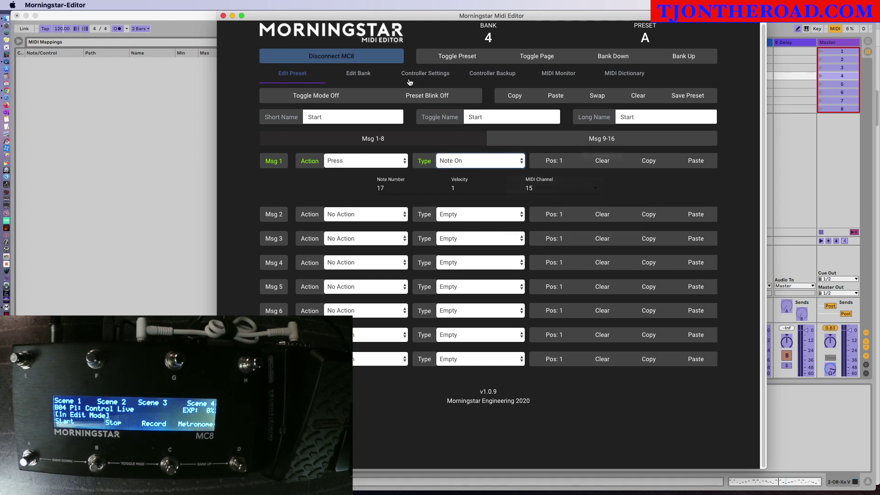
Step: Switch to Ableton Live and MIDI-map Start, Stop, Global Record and Metronome to notes F-1, F#-1, G-1 and G#-1 on channel 15
left_click(835, 31)
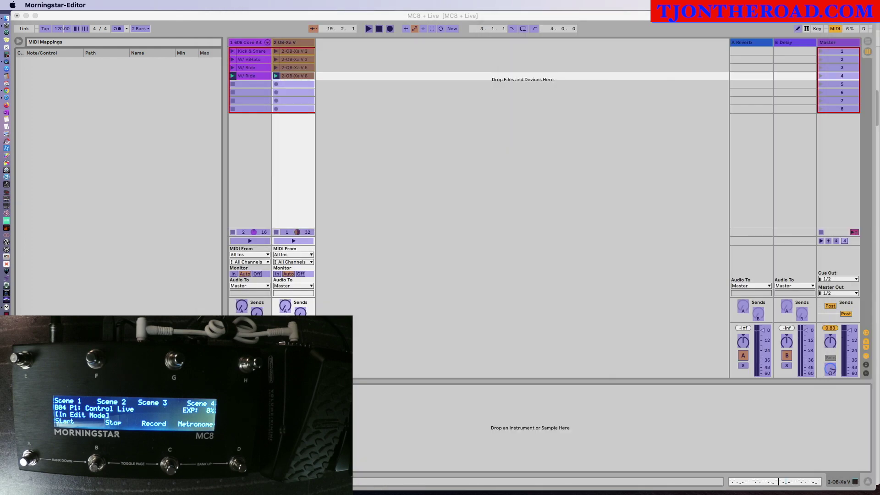
left_click(834, 29)
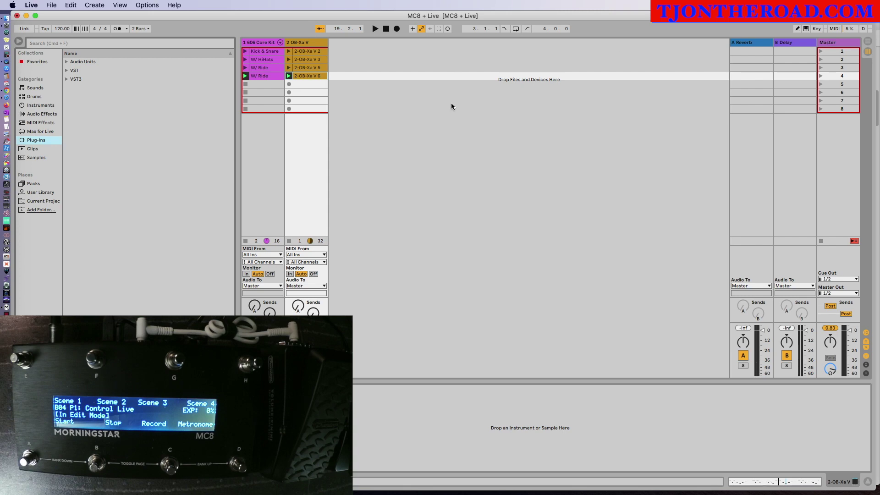
left_click(835, 29)
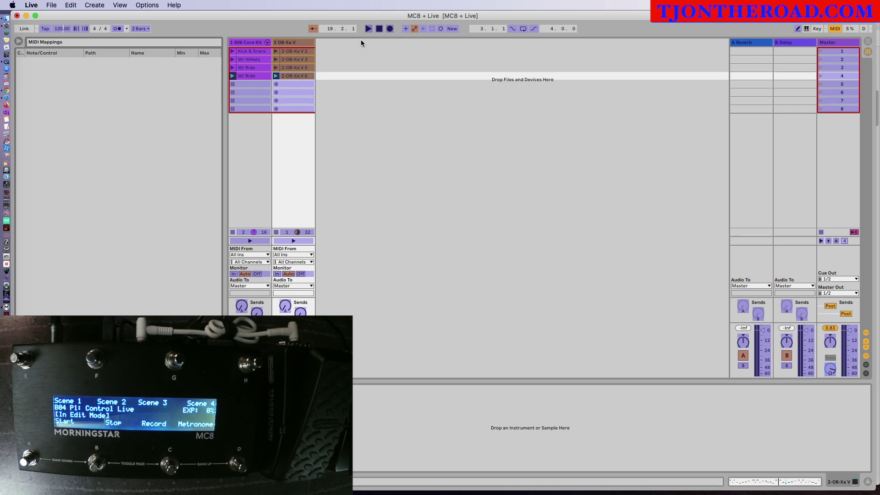
left_click(368, 29)
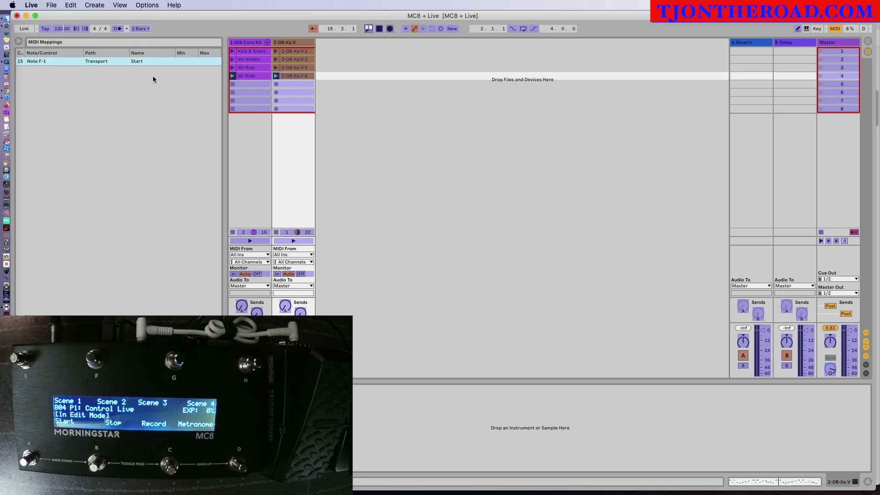
left_click(379, 30)
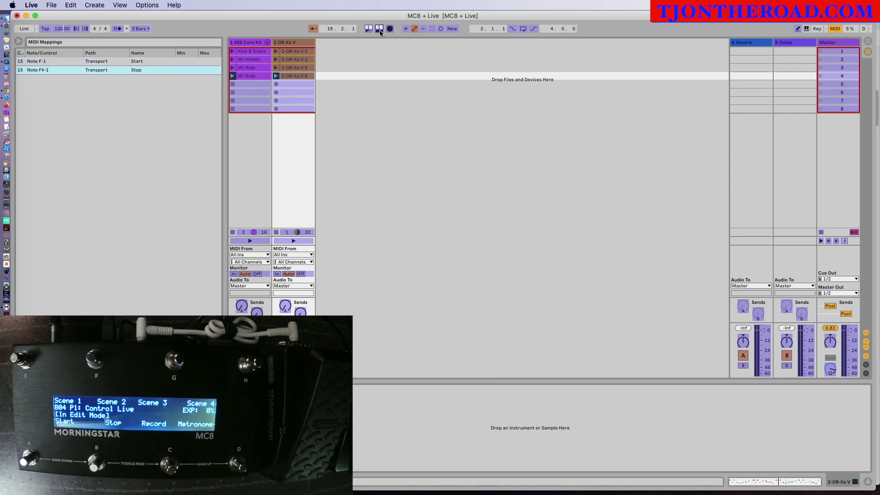
left_click(390, 28)
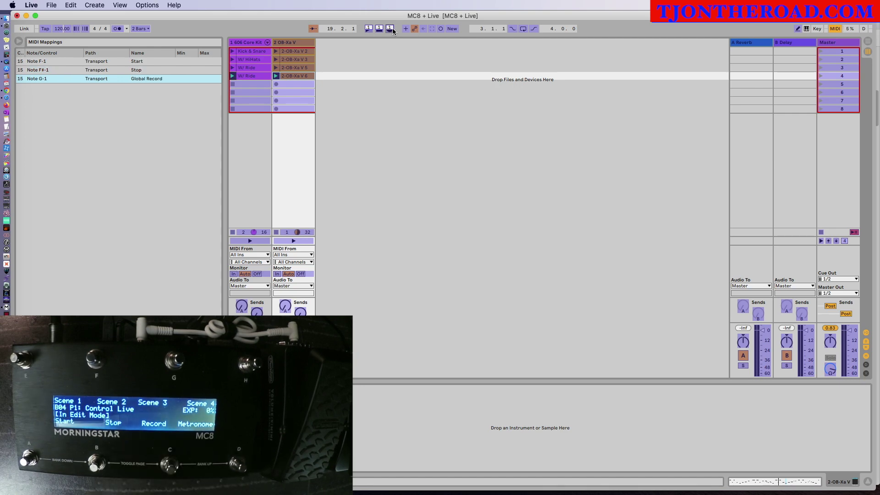
left_click(119, 28)
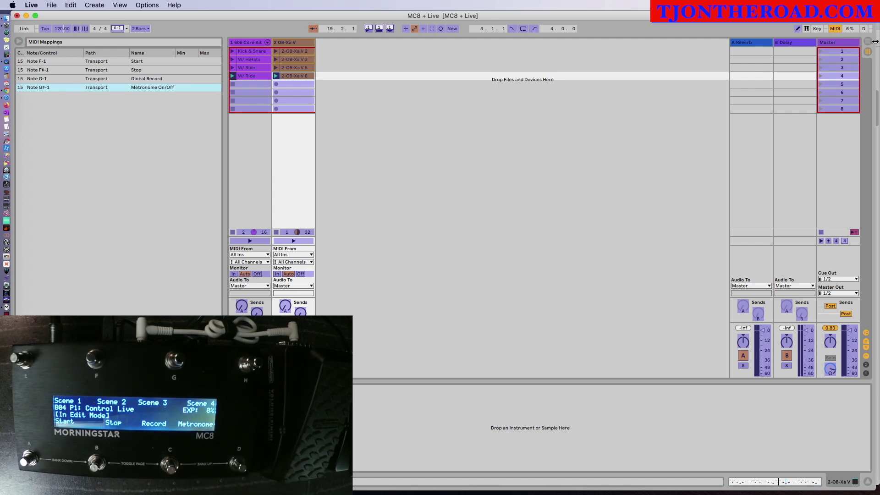
Step: MIDI-map scenes 1 to 4 to notes C#-2, D-2, D#-2 and E-2 on channel 15, and leave MIDI map mode
left_click(831, 52)
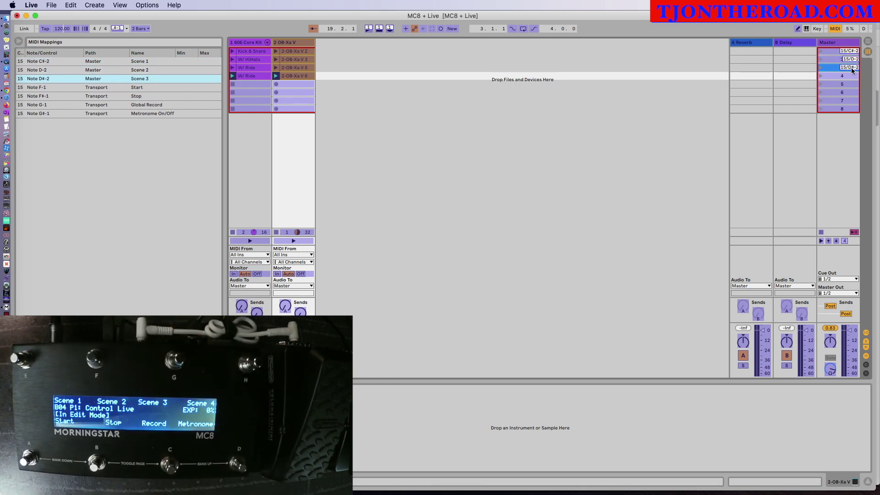
left_click(848, 75)
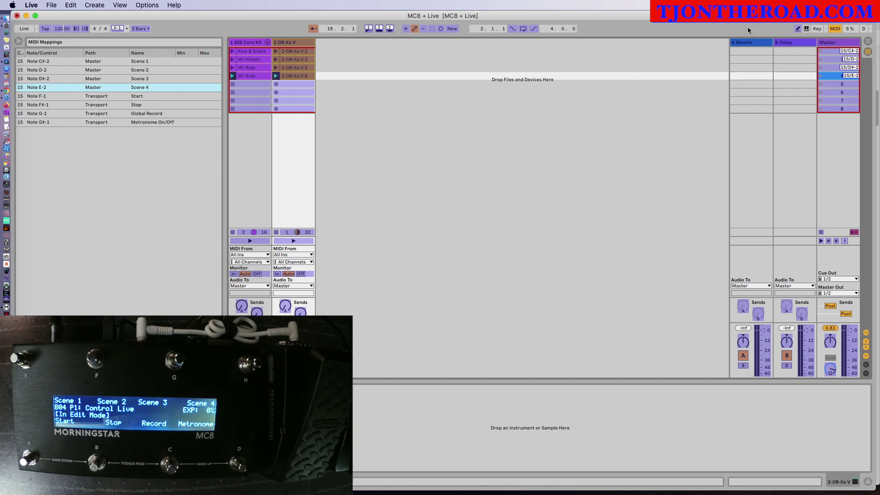
left_click(836, 29)
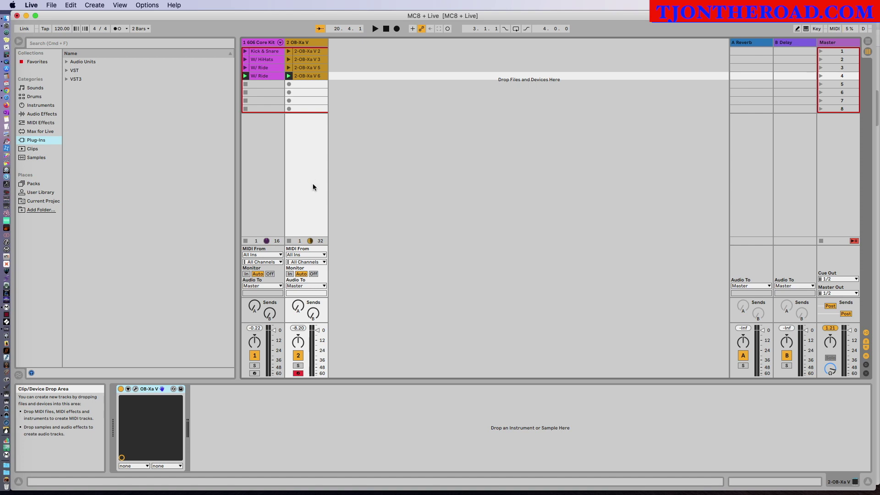
Step: Open the OB-Xa V instrument's interface, and switch to the Morningstar Midi Editor with its window fully in view
left_click(135, 389)
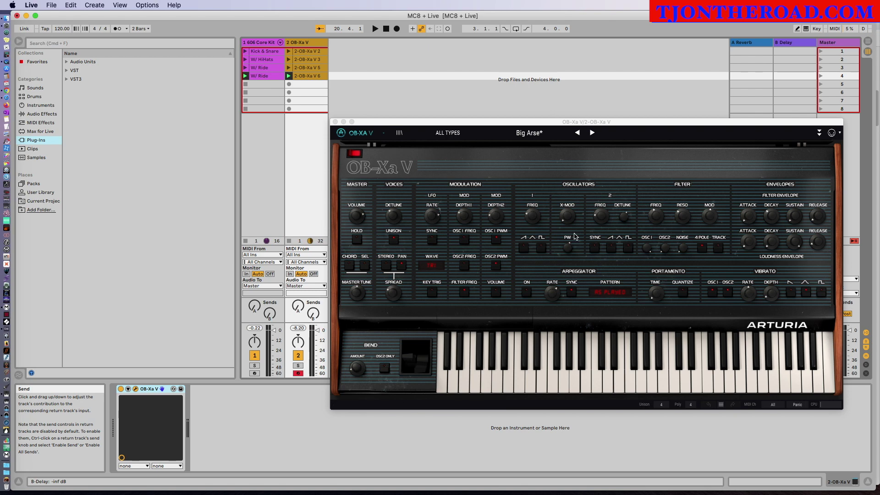
key("super+Tab")
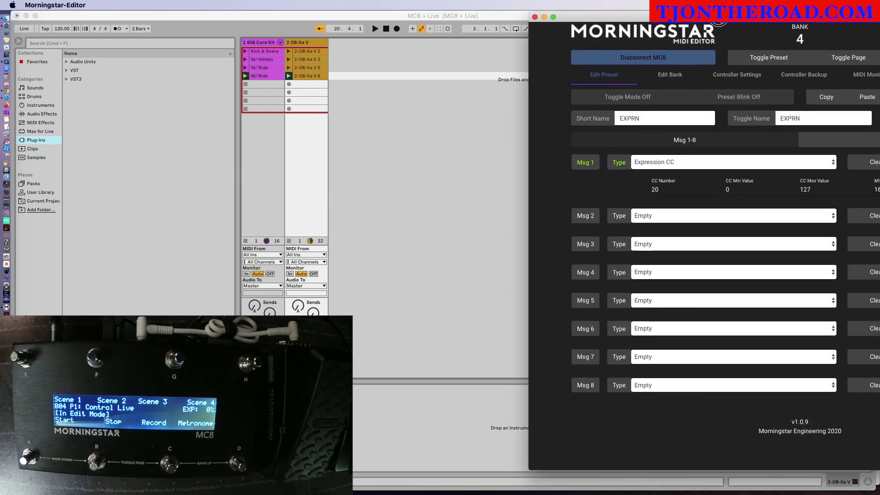
left_click_drag(738, 16, 439, 3)
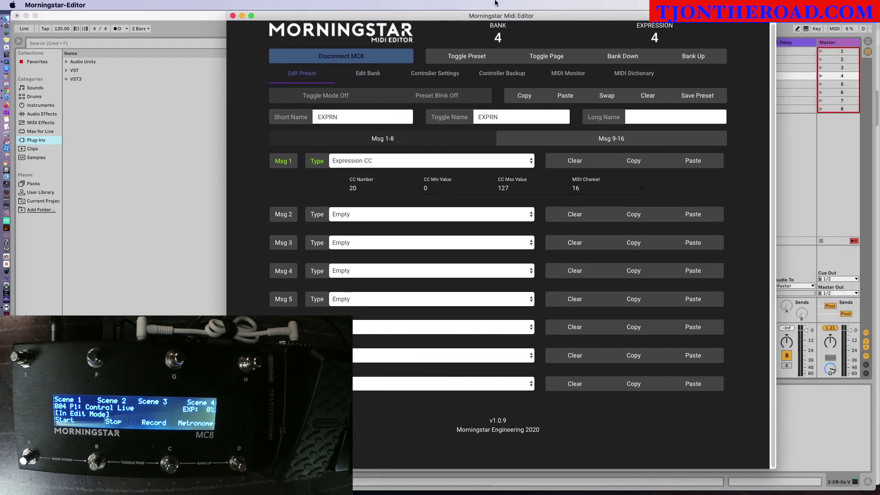
Step: Examine the expression port assignments in the MC8's global controller settings
left_click(458, 77)
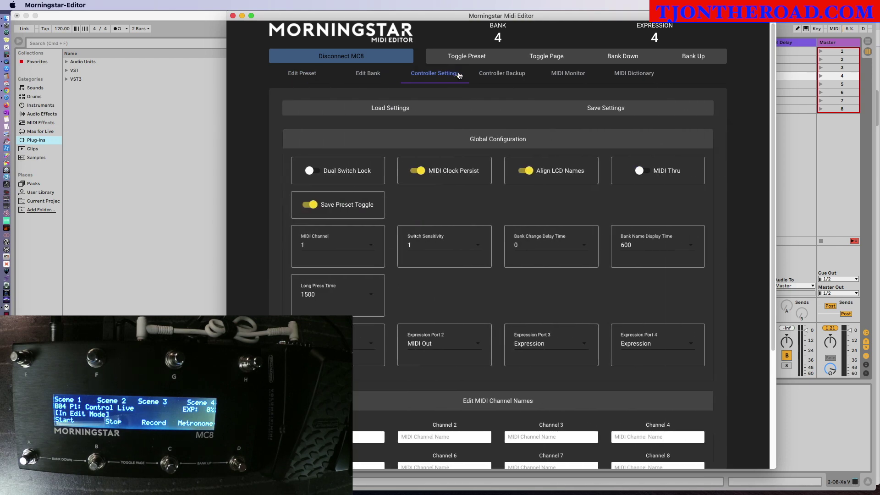
scroll(479, 287, "down", 3)
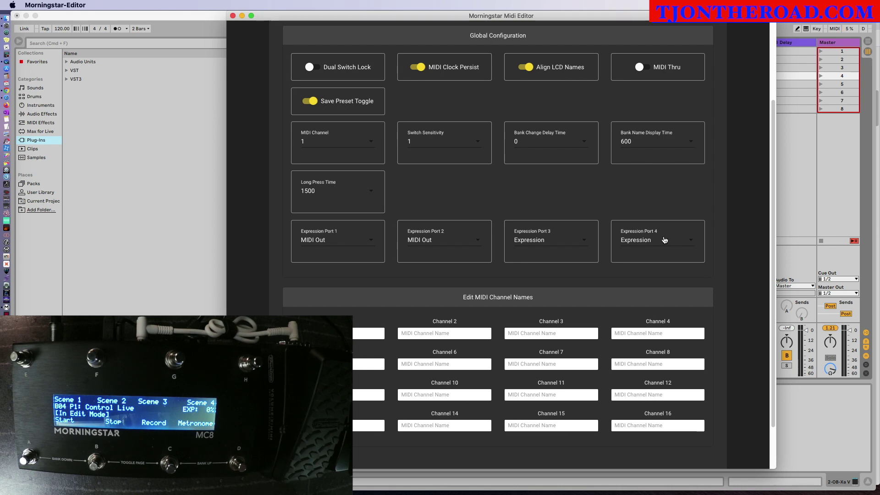
left_click(585, 242)
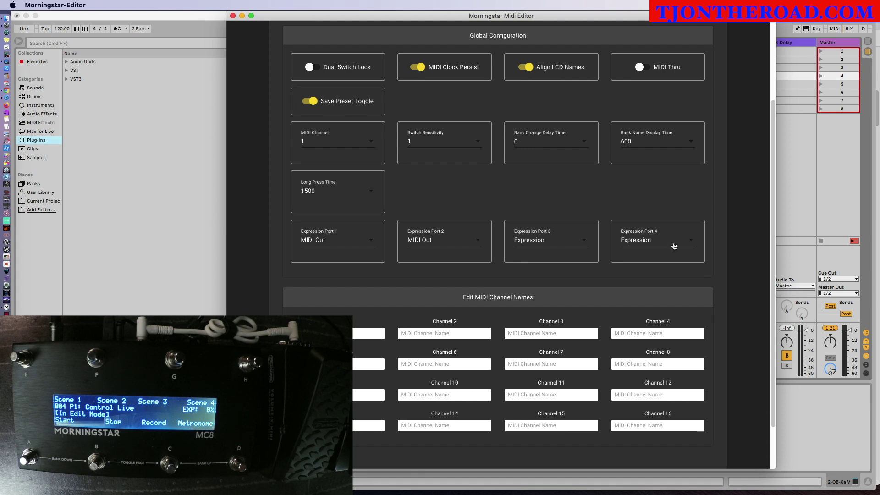
scroll(675, 247, "down", 3)
scroll(675, 246, "up", 6)
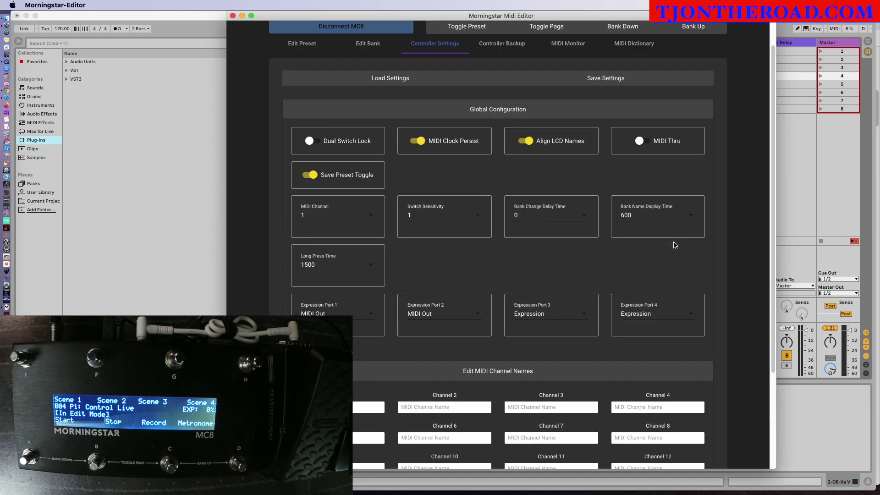
scroll(674, 246, "up", 2)
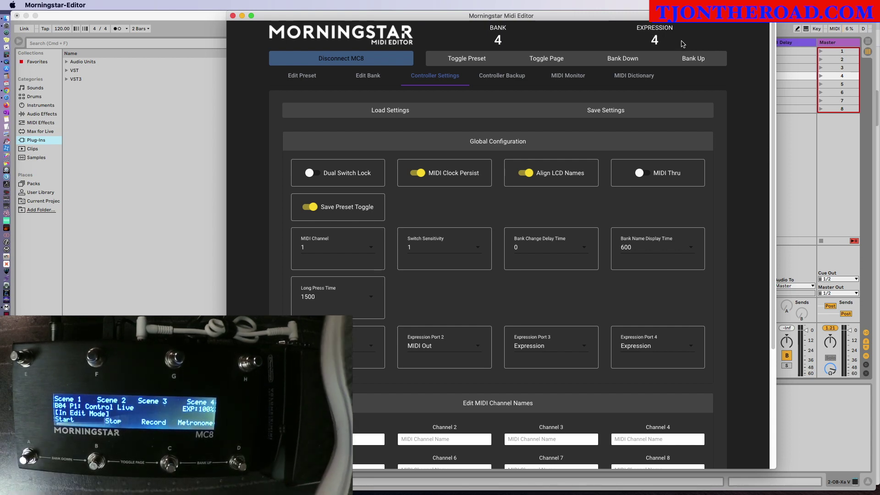
Step: Review the expression pedal's preset messages, and switch to Ableton Live to turn on MIDI learn mode in the OB-Xa V
left_click(306, 77)
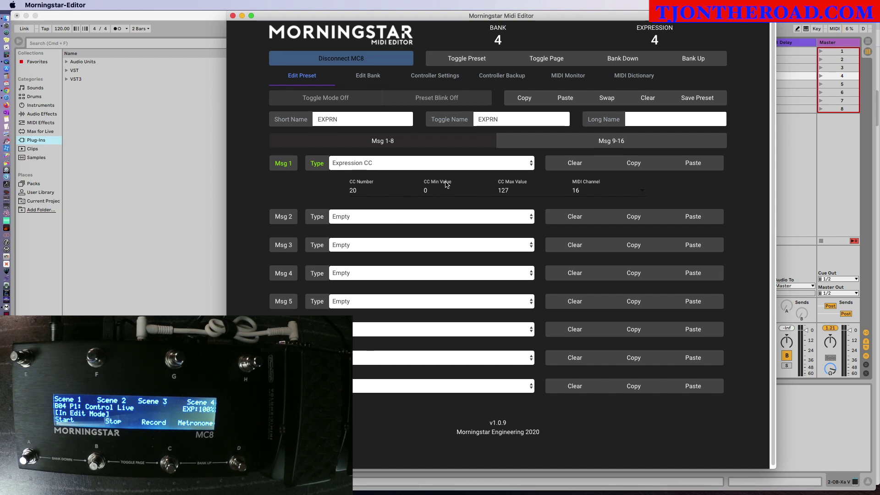
key("Tab")
left_click(148, 20)
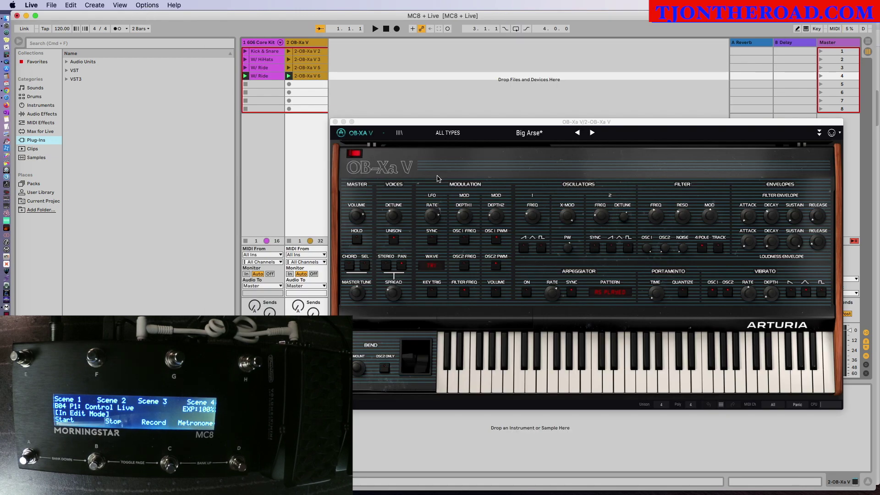
left_click(832, 133)
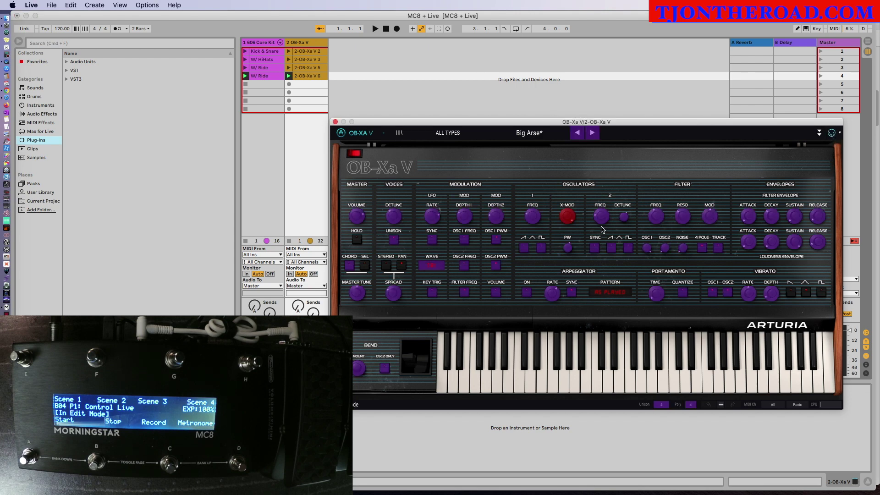
Step: Examine the MIDI control setup of the OB-Xa V's oscillator X-Mod knob, and close it
mouse_move(569, 221)
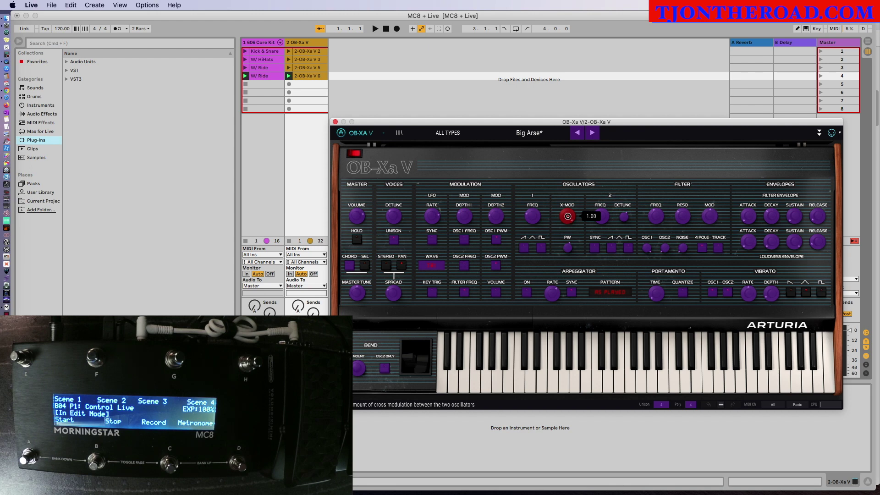
left_click(568, 216)
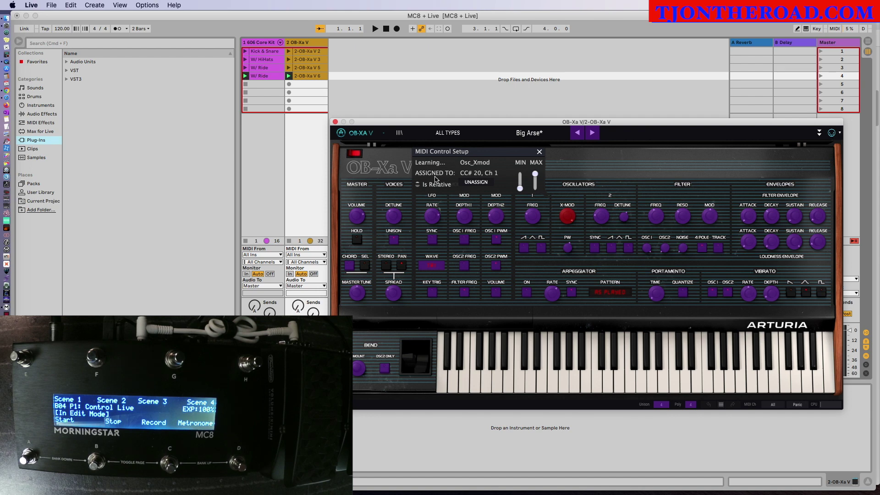
mouse_move(574, 222)
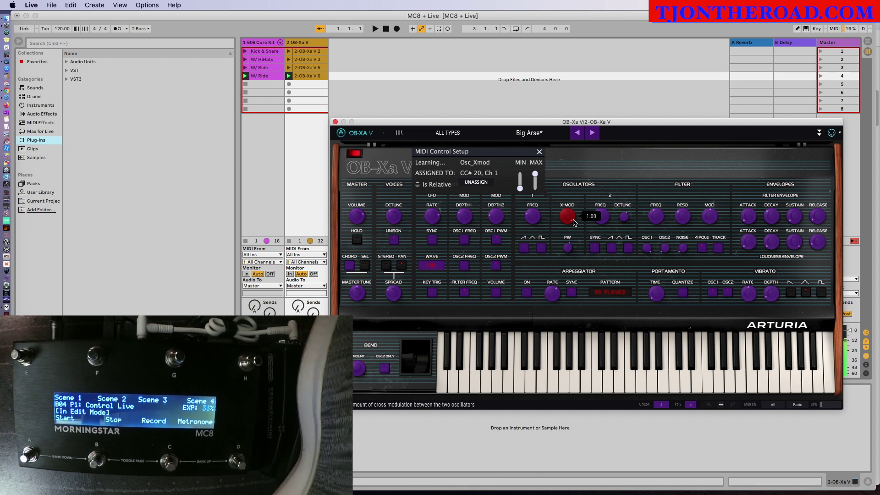
left_click(540, 152)
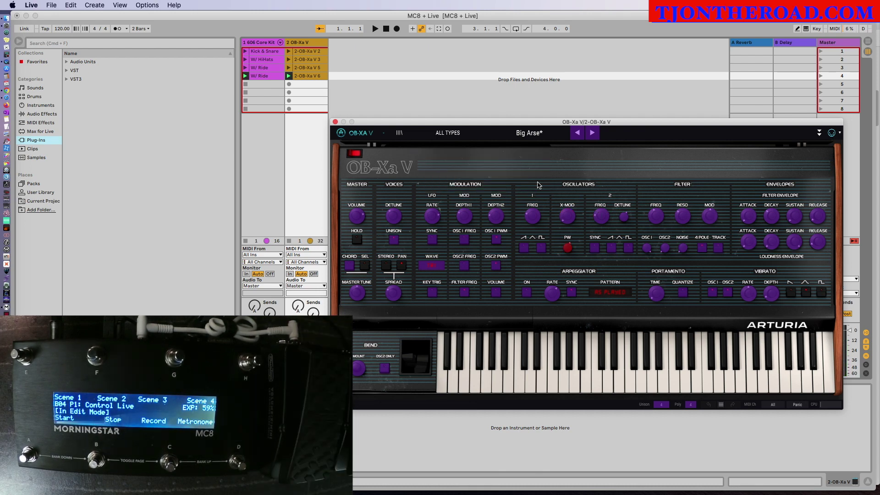
Step: Assign oscillator 1's Freq knob to CC# 20 on channel 1 with the expression pedal, and close its MIDI control setup
left_click(532, 219)
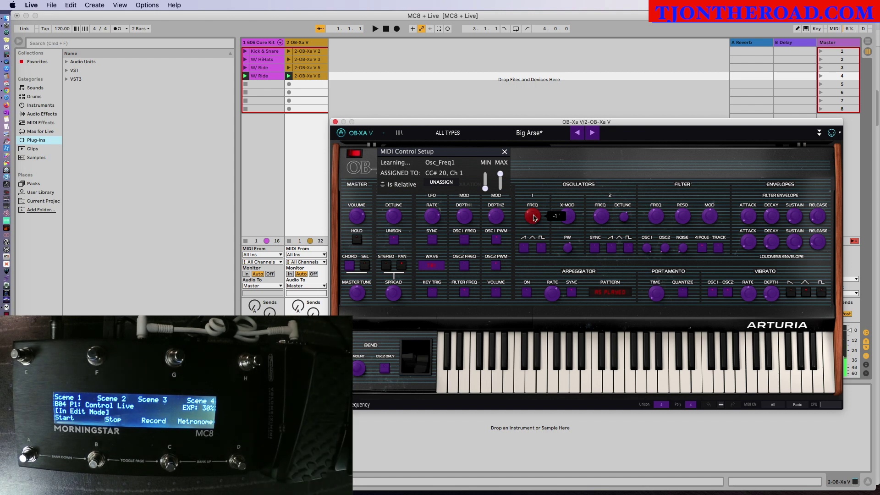
left_click(505, 152)
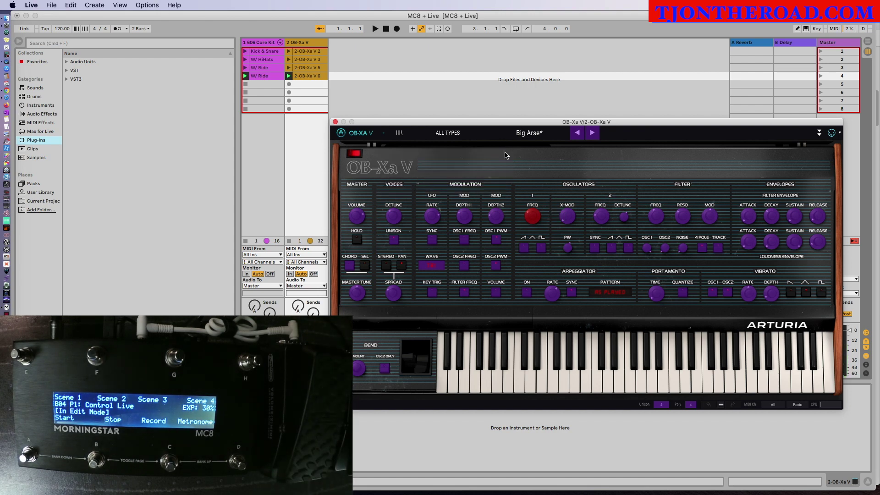